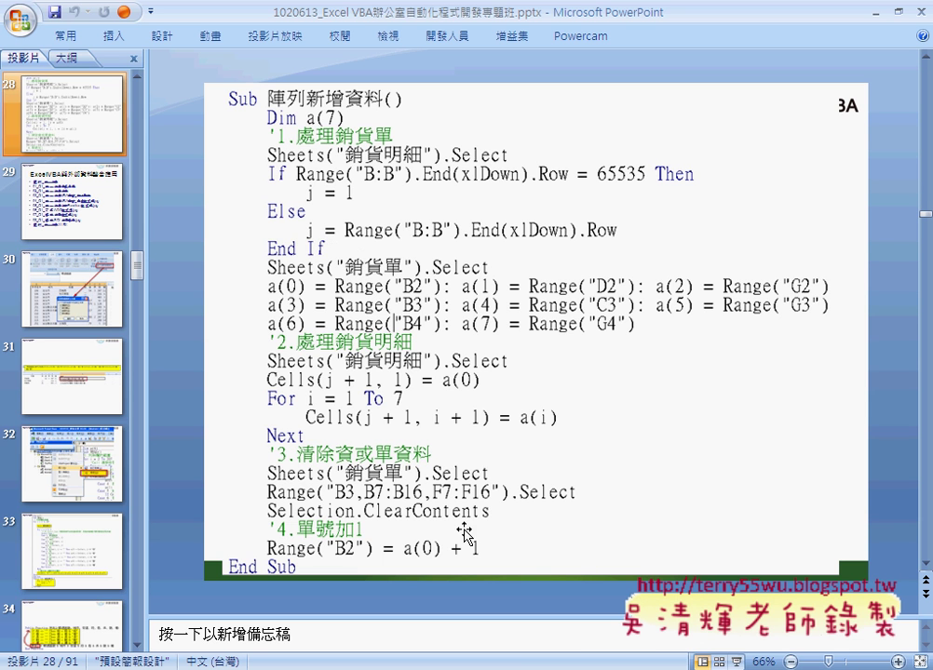
Step: Mark empty row 8 in the sales detail records, where the next record will go
click(328, 668)
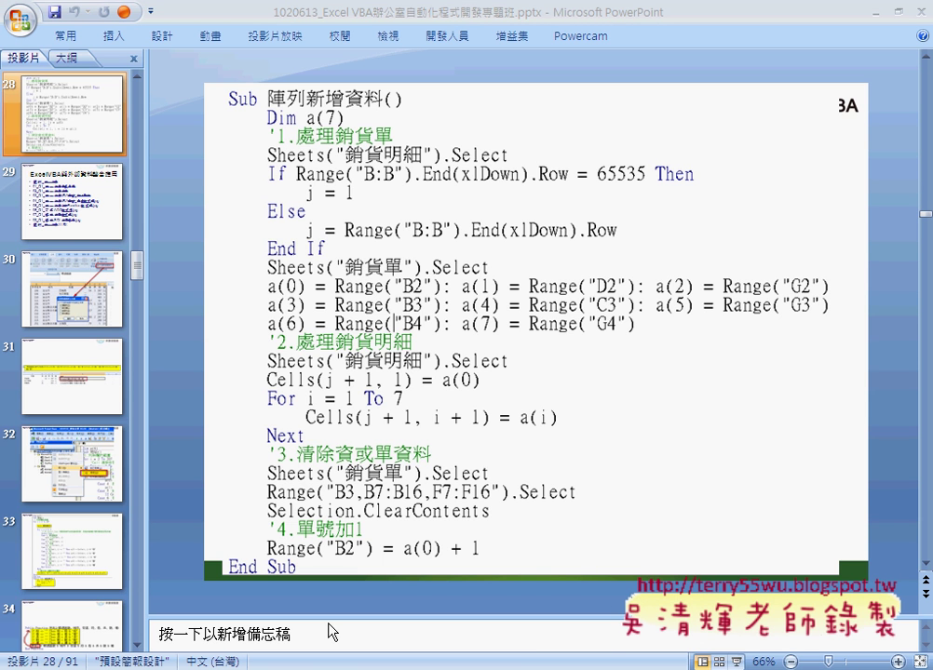
click(279, 637)
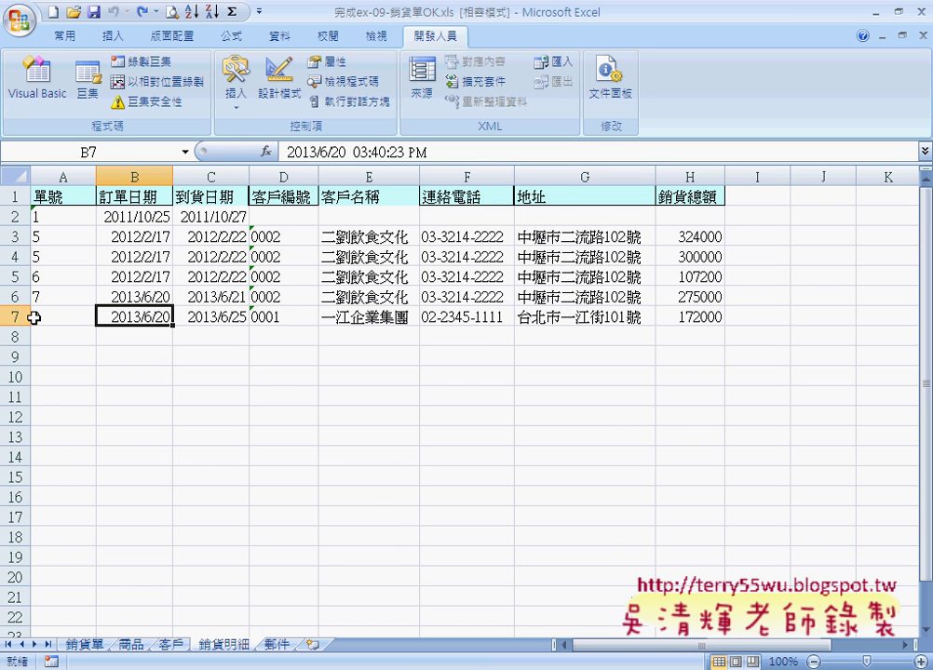
click(53, 339)
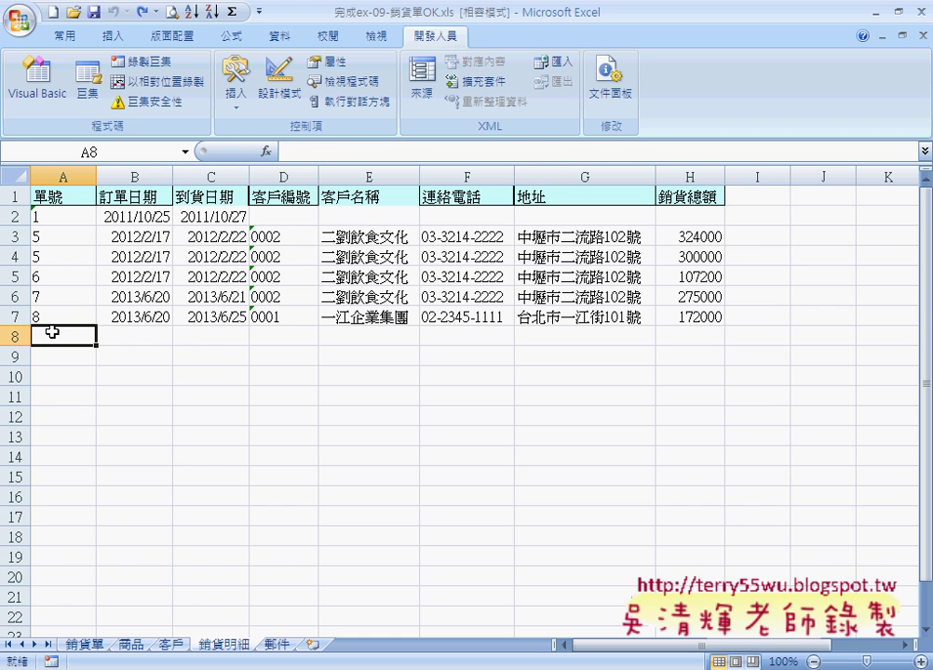
drag(101, 339, 673, 333)
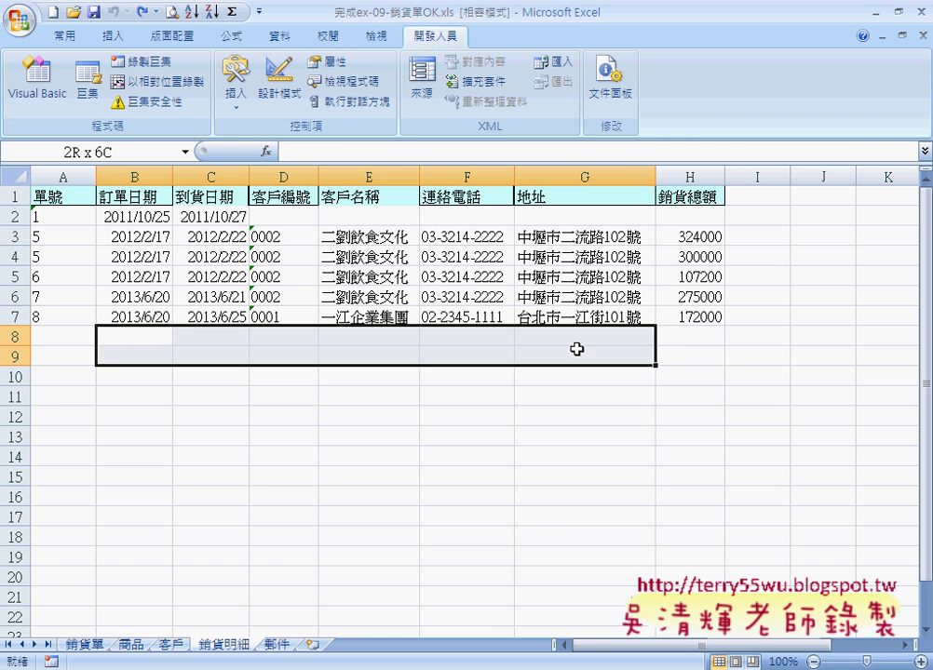
click(673, 333)
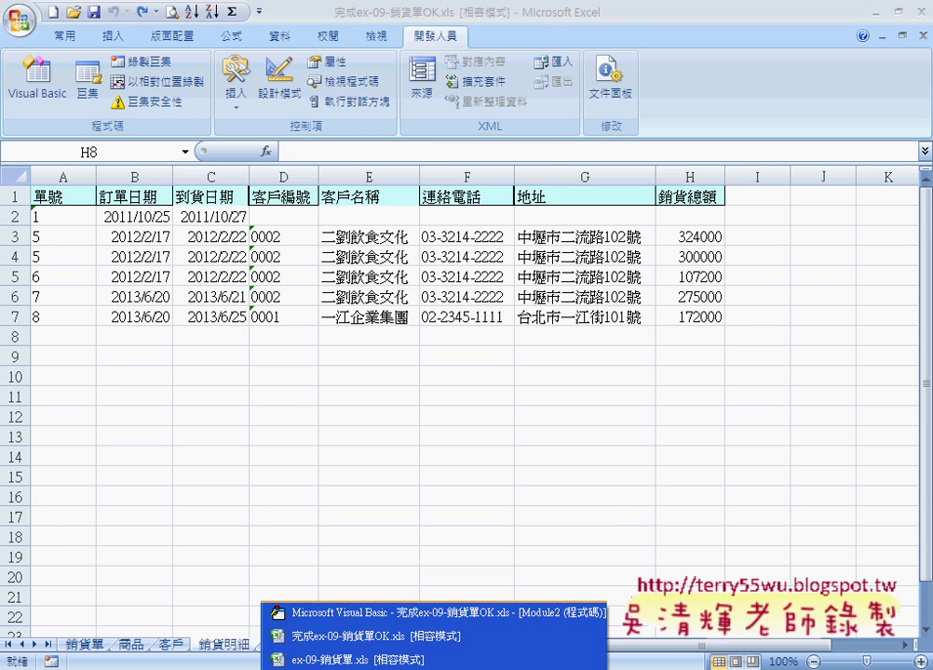
click(337, 668)
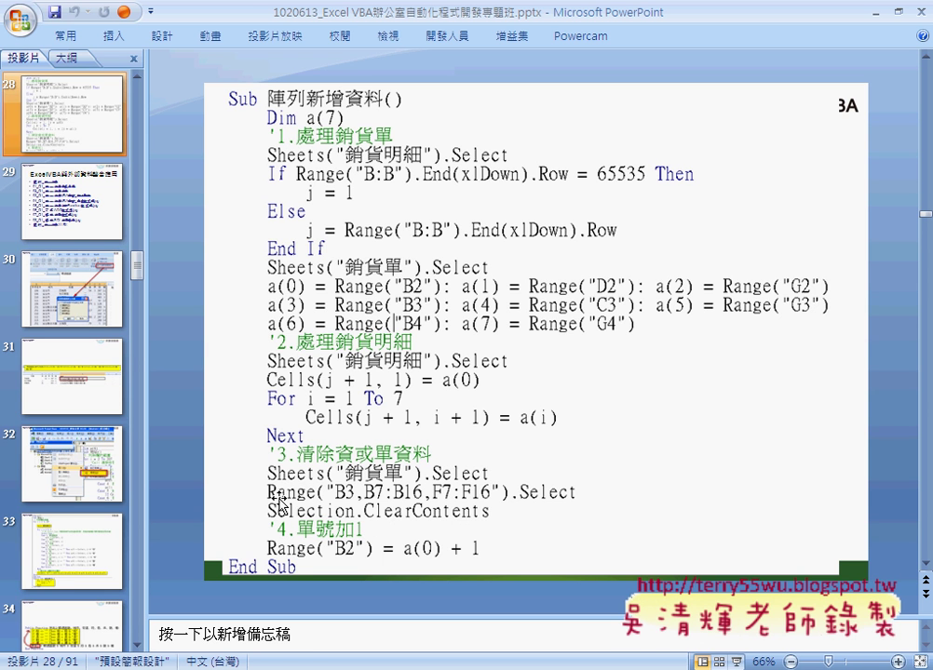
Step: Edit the B2 reference in the macro code's last line, leaving it as B2
click(355, 551)
key(BackSpace)
text(3)
key(BackSpace)
text(2)
Step: Switch to the finished workbook's 銷貨單 form, cancelling the B2 edit so order 9 stays
click(326, 659)
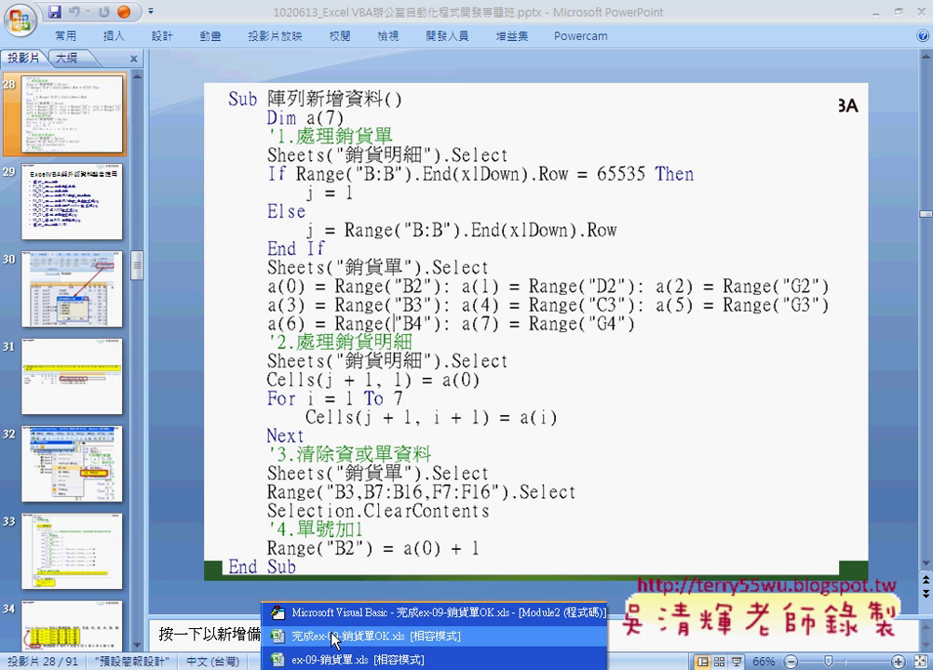
click(333, 639)
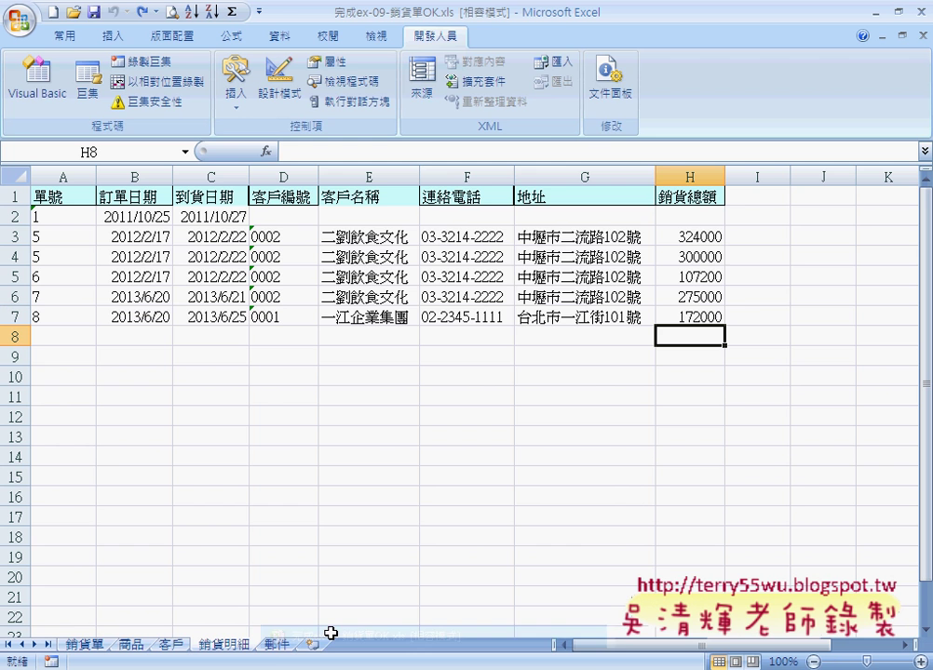
click(110, 642)
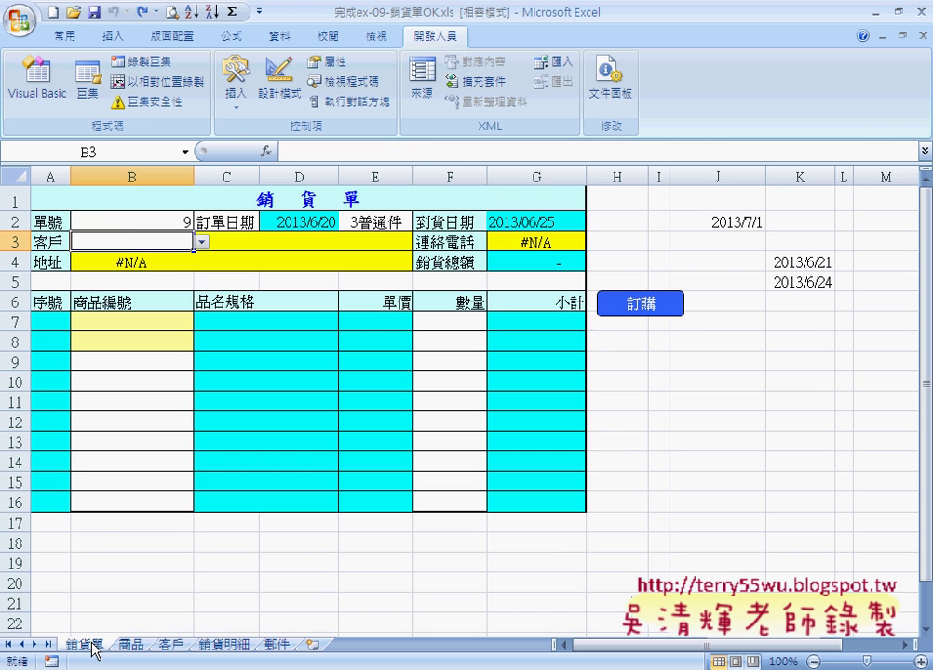
click(150, 221)
key(BackSpace)
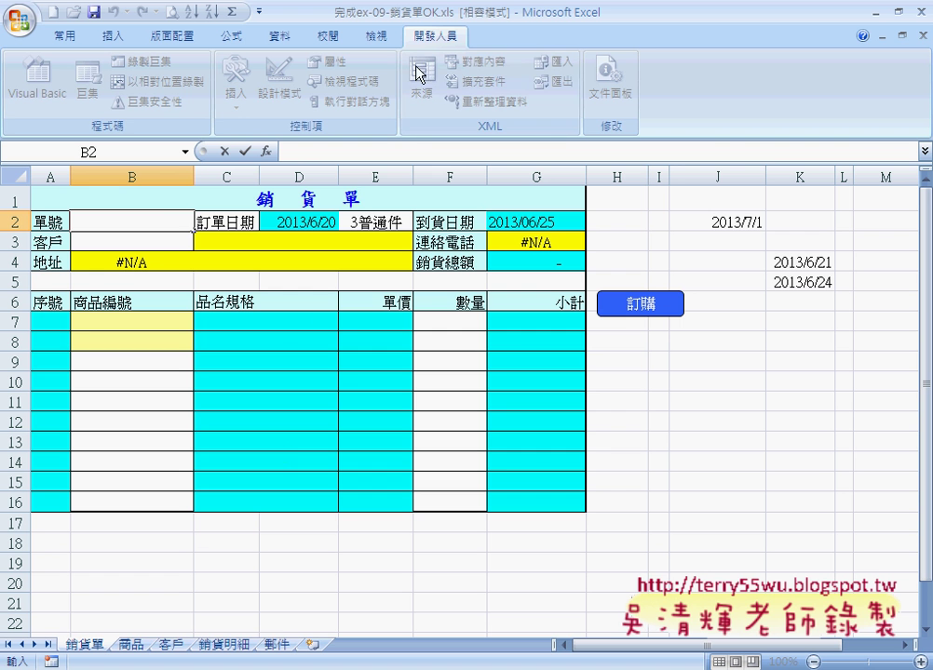
click(224, 151)
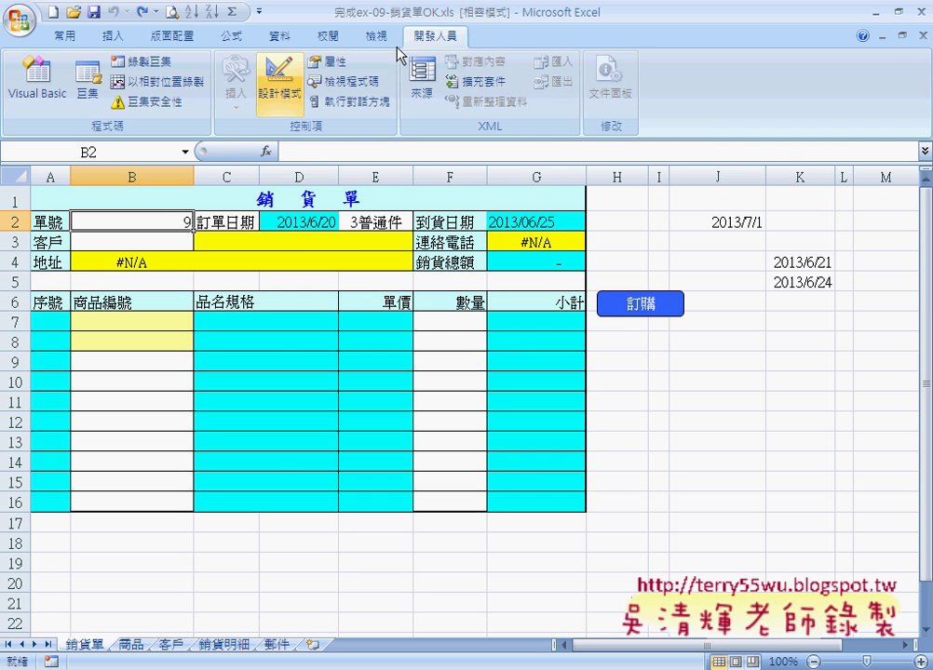
click(49, 87)
Step: Run the 陣列新增資料 macro with F5 in the VBA editor, then return to the Excel form
drag(395, 40, 457, 37)
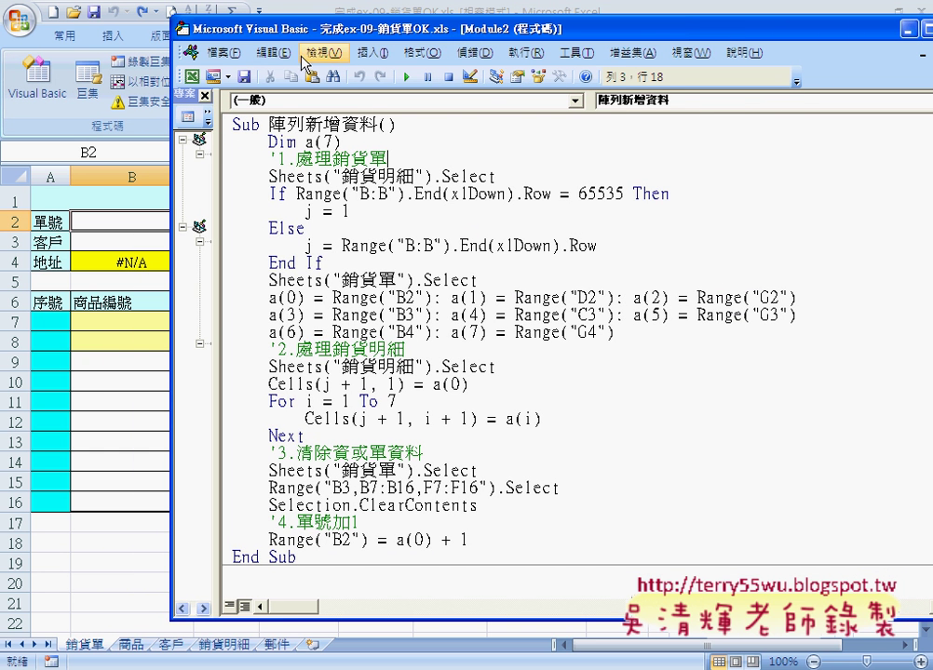
click(373, 54)
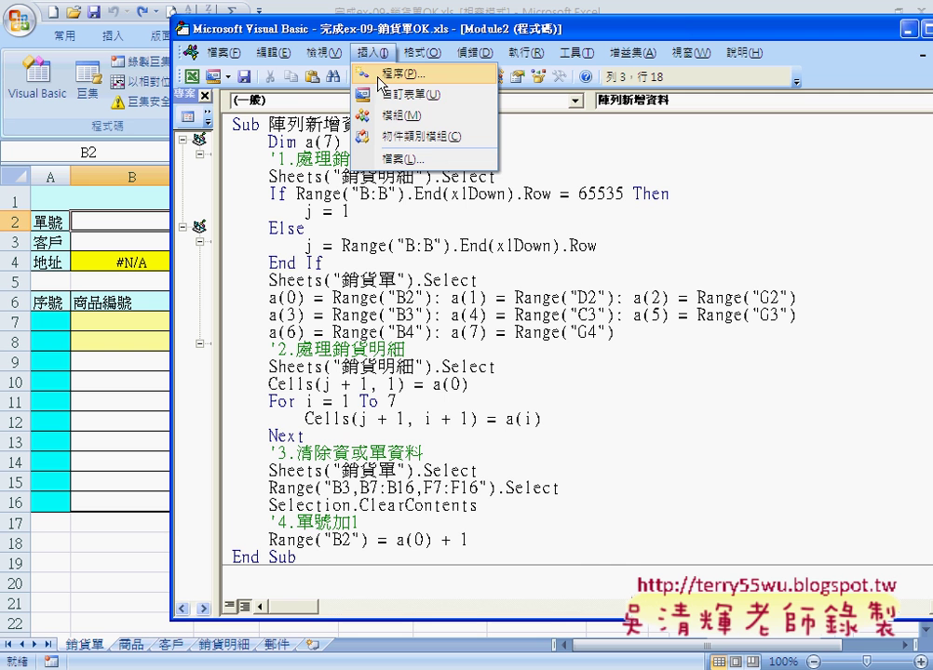
click(284, 142)
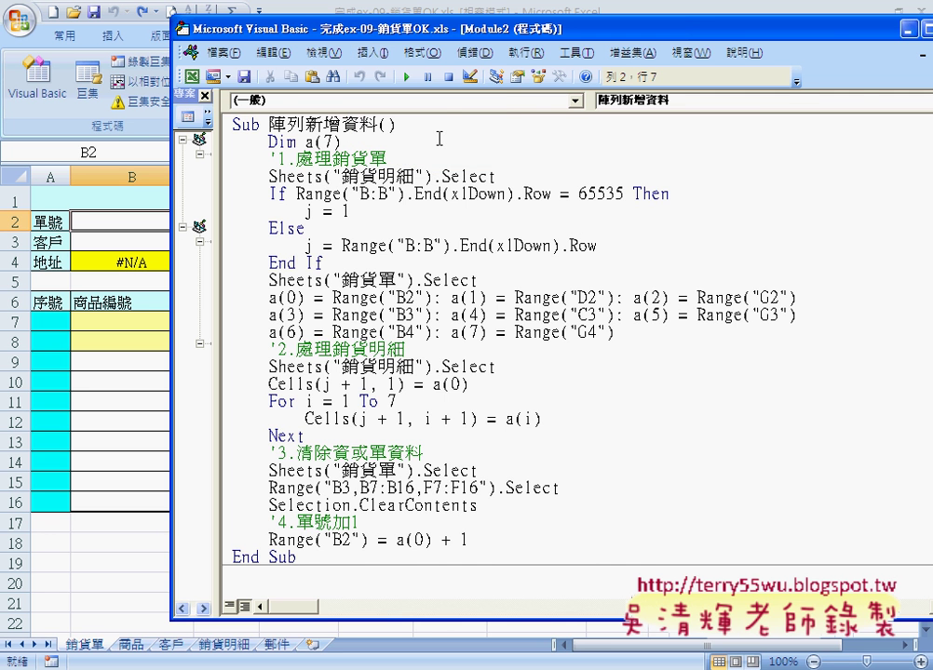
key(F5)
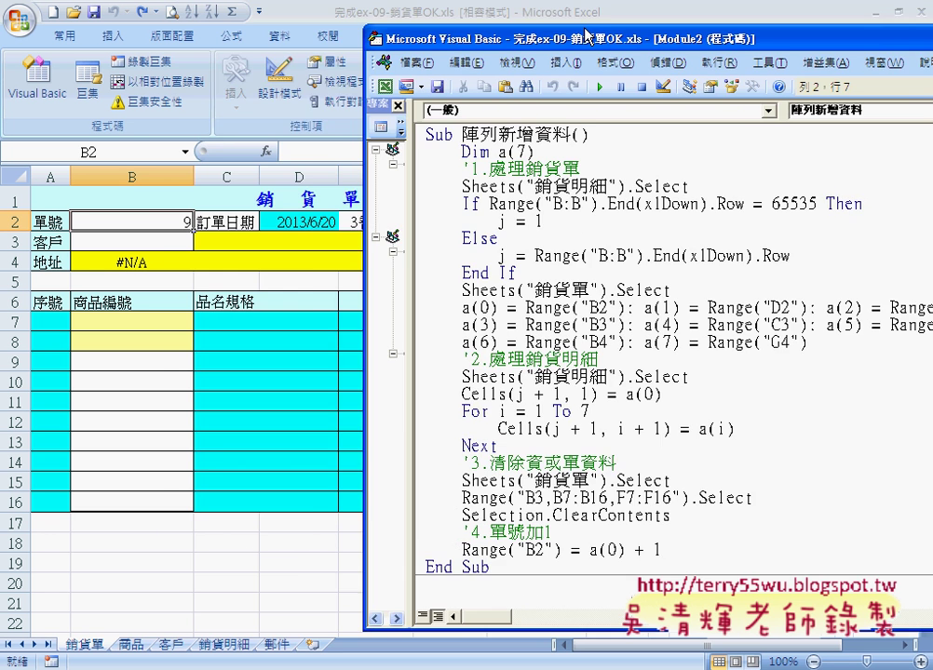
drag(309, 121, 447, 119)
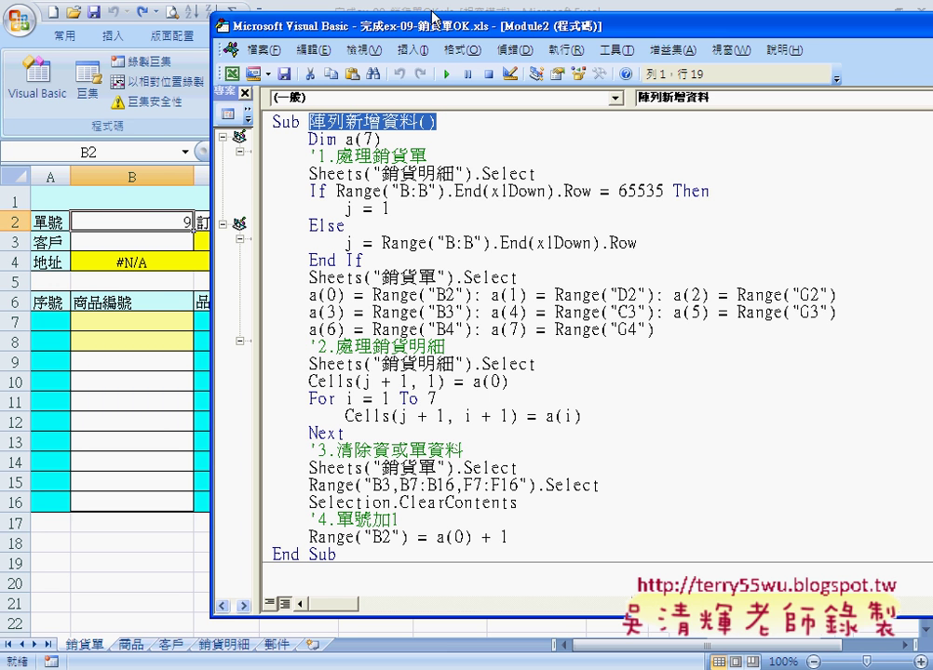
drag(440, 39, 642, 62)
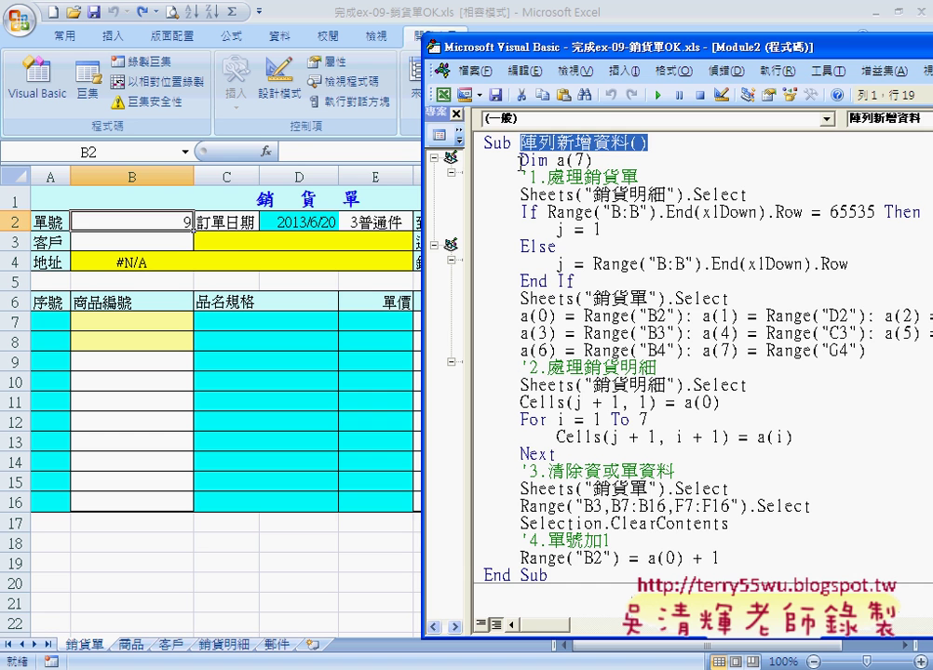
click(363, 247)
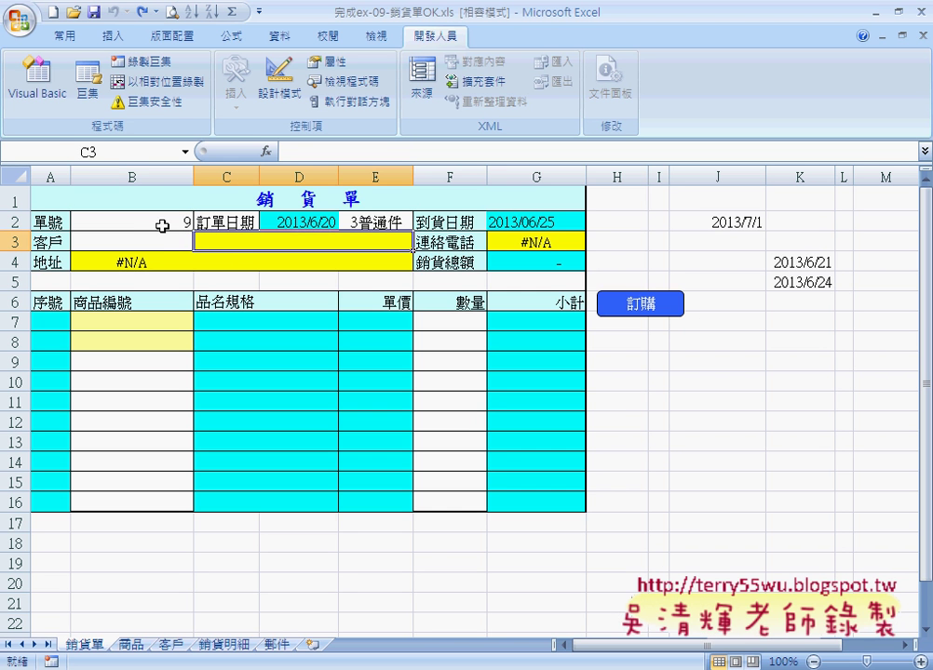
Step: Choose customer 0001 and products A1103 in row 7 and A2103 in row 8
click(164, 241)
click(200, 241)
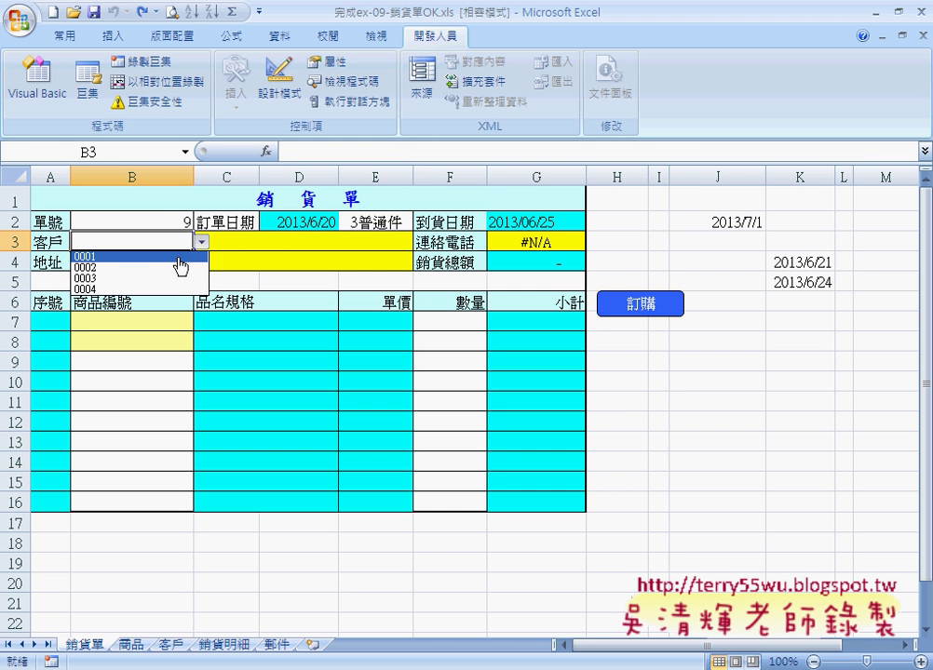
click(178, 258)
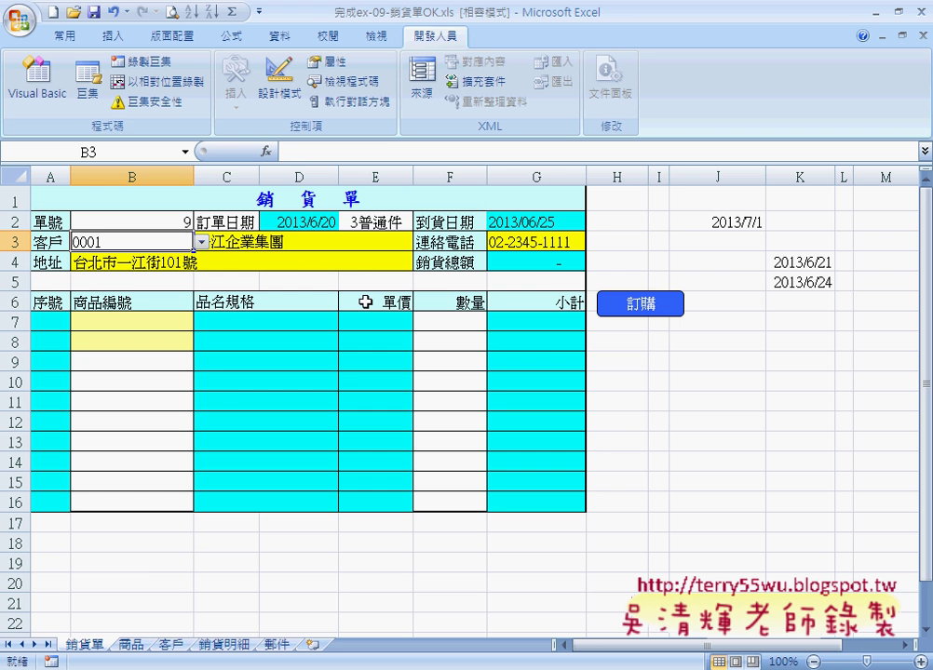
click(146, 318)
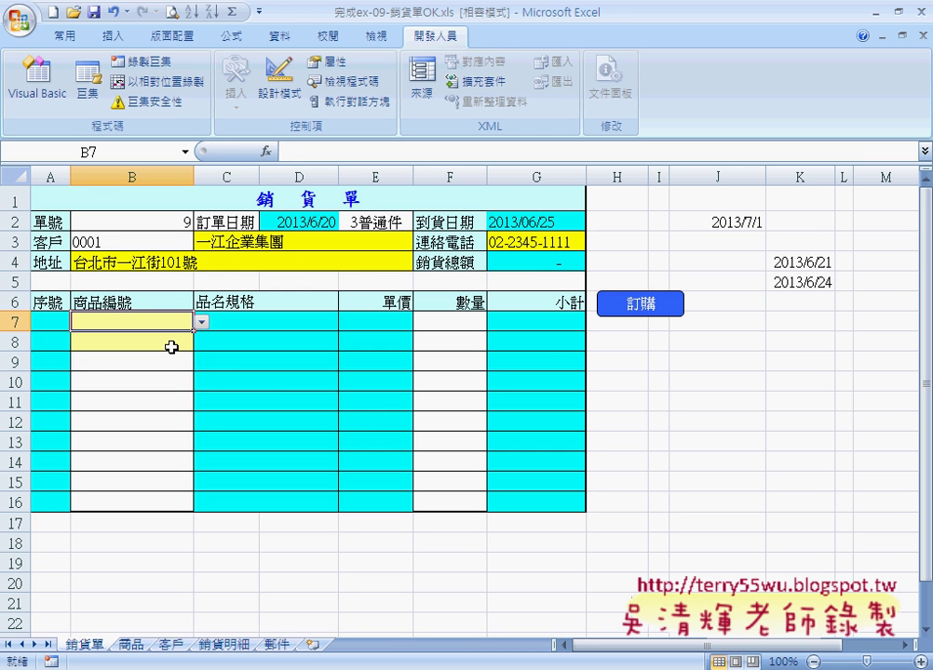
click(200, 321)
click(166, 358)
click(174, 347)
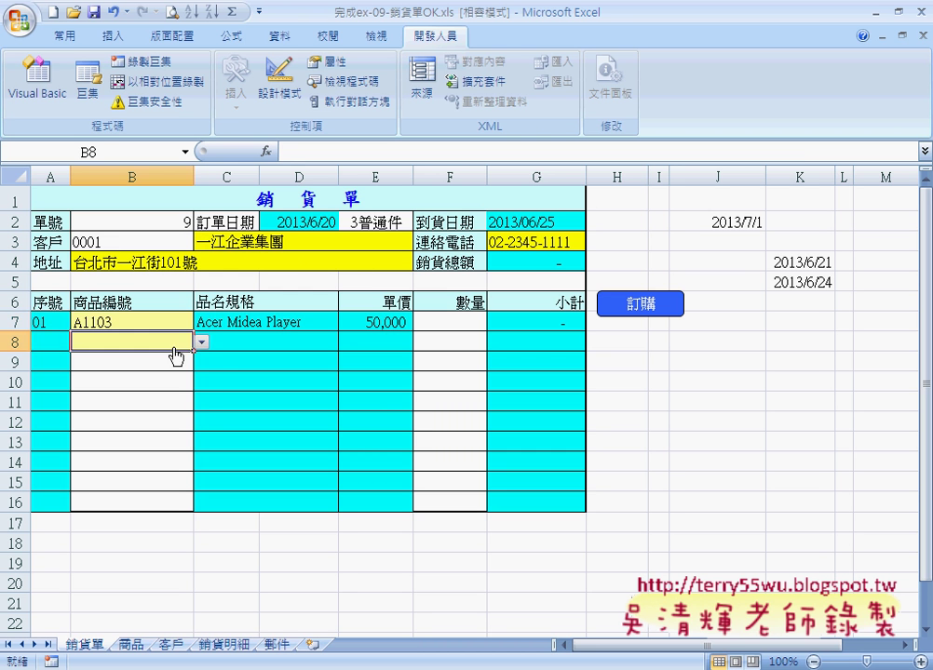
click(200, 341)
click(167, 391)
click(460, 319)
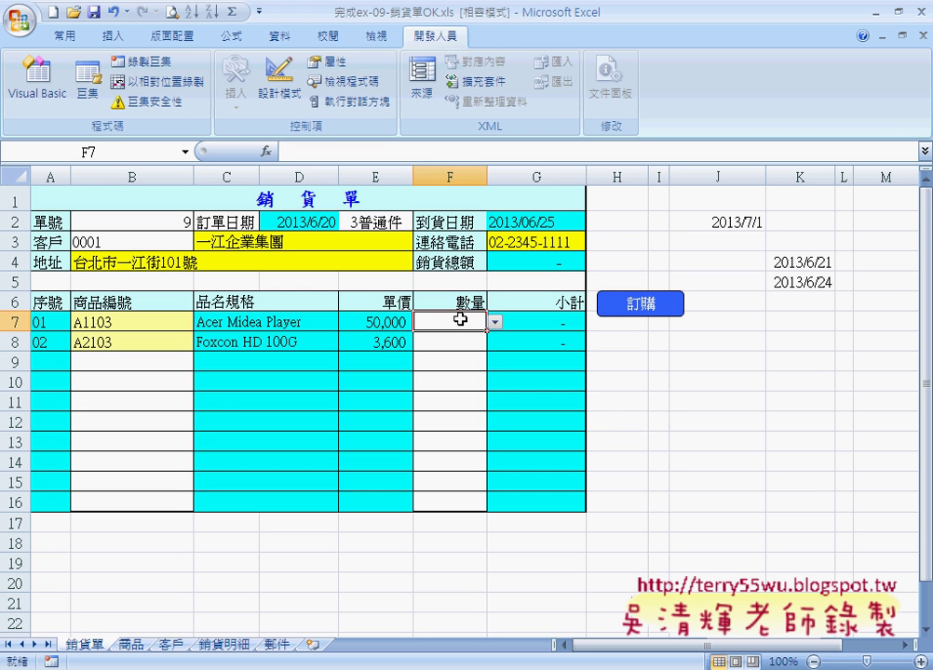
Step: Set quantities 2 and 3 so the total reads 110,800, then bring up the macro code
click(495, 321)
click(456, 338)
click(468, 342)
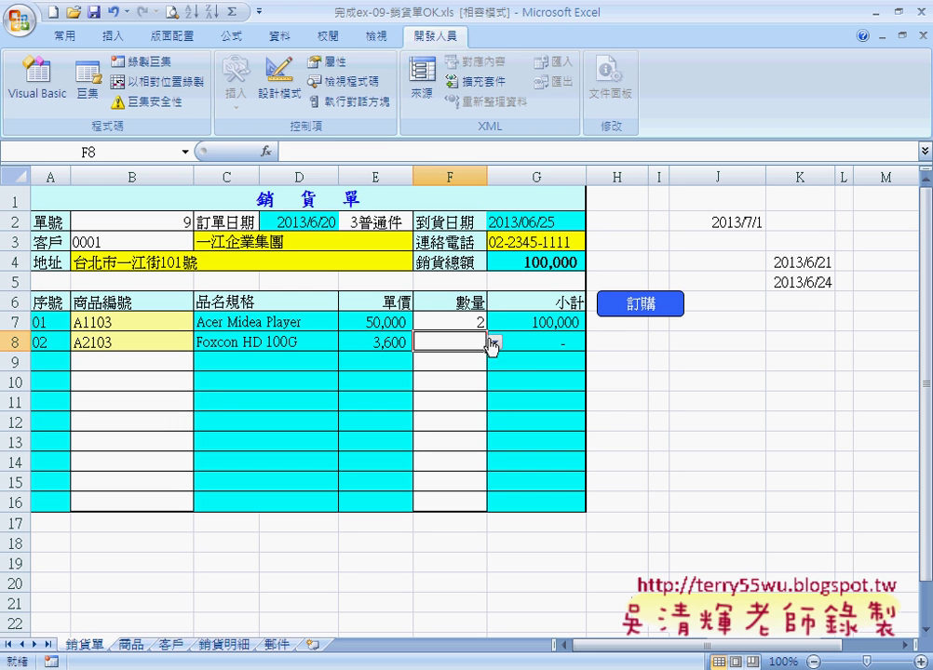
click(492, 343)
click(470, 381)
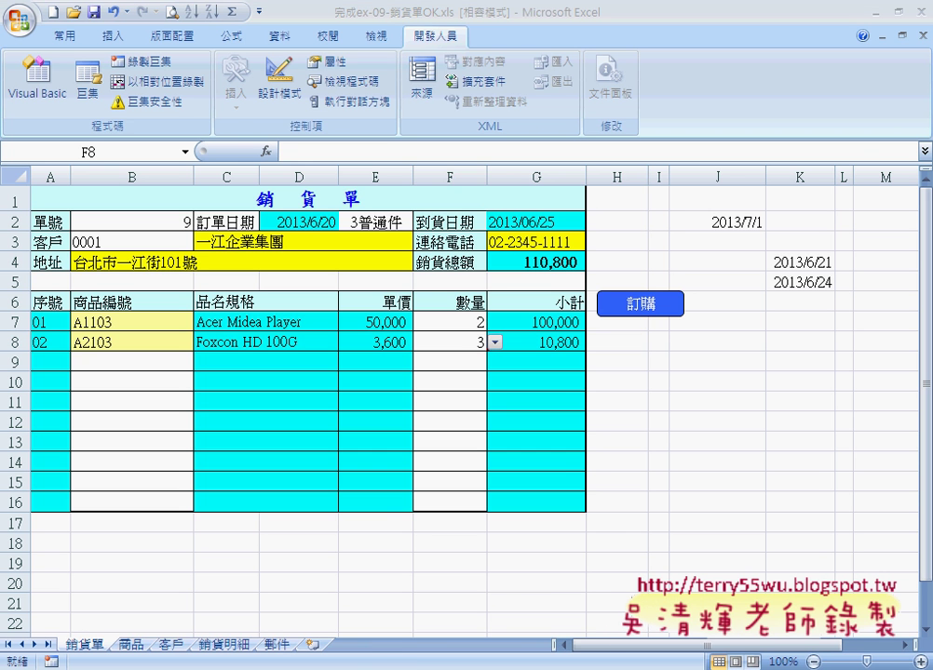
click(345, 668)
click(437, 613)
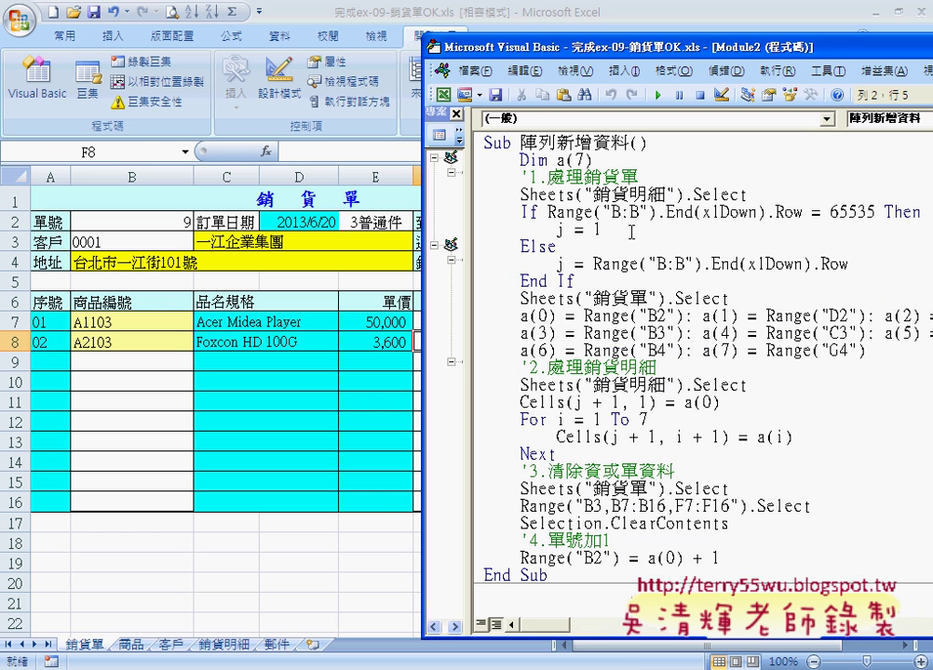
Step: Step the macro with F8 and inspect Range("B:B").End(xlDown).Row, showing last row 7
click(591, 160)
key(F8)
key(F8)
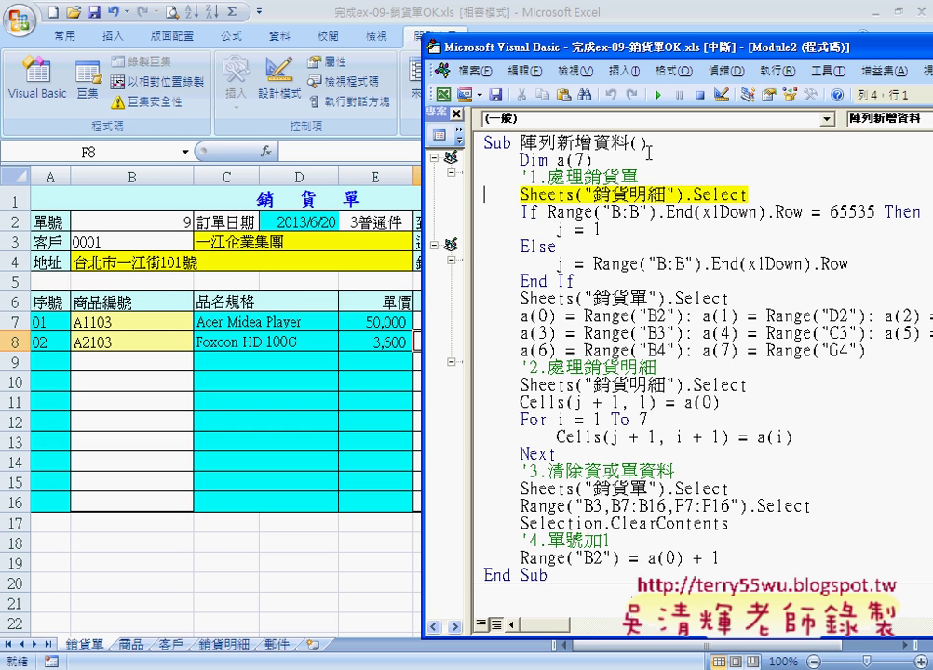
key(F8)
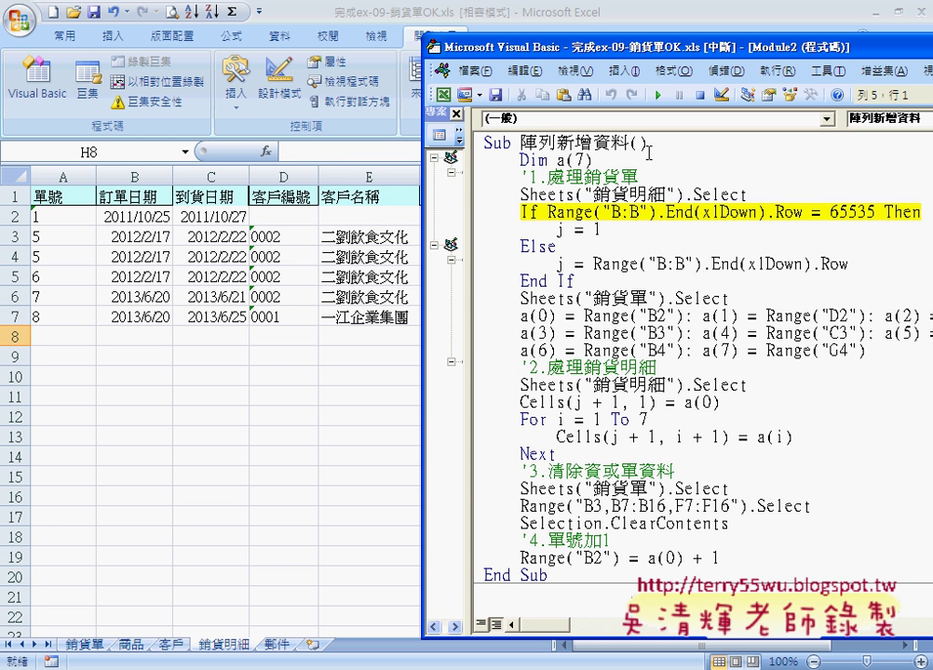
key(F8)
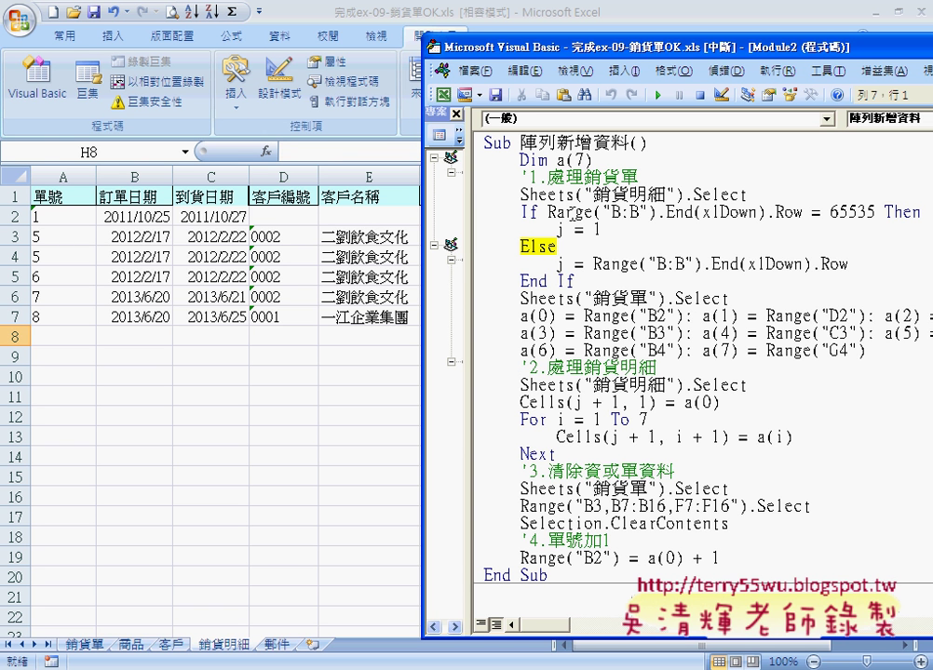
click(782, 213)
drag(547, 212, 787, 215)
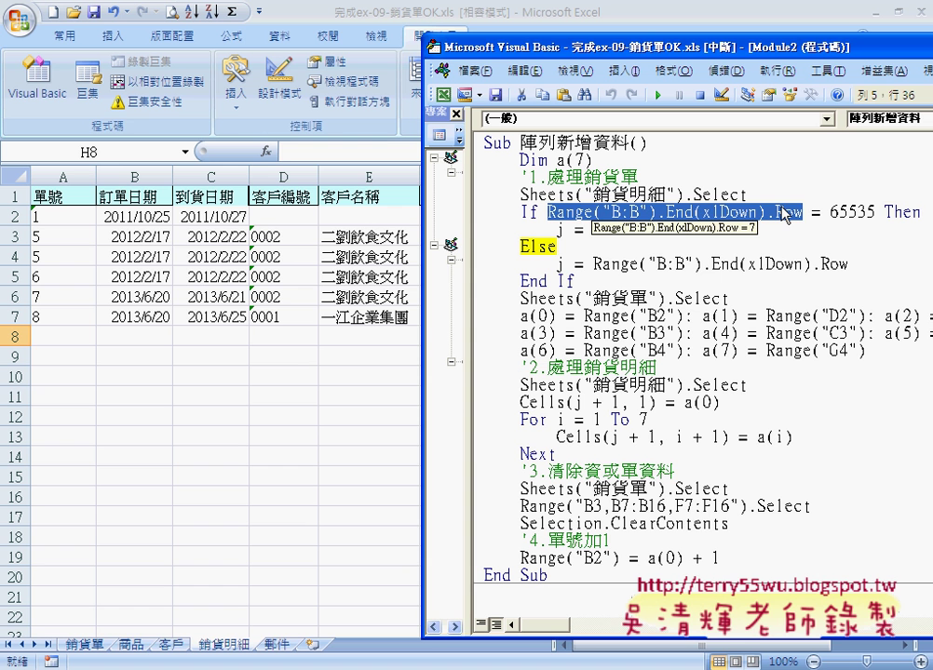
Step: Step through assigning the last row to j, inspect j, and continue past End If
key(F8)
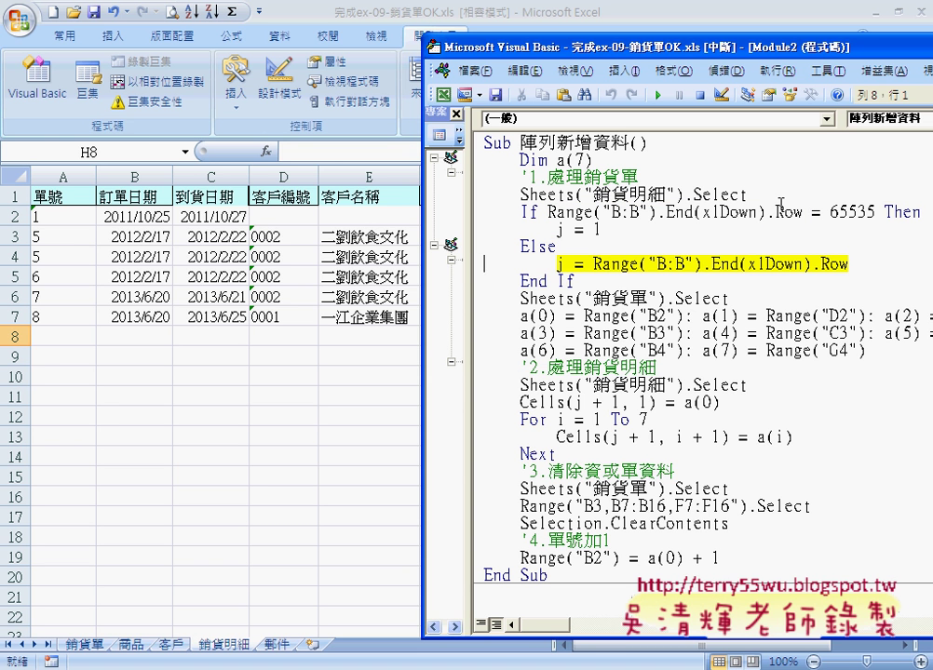
key(F8)
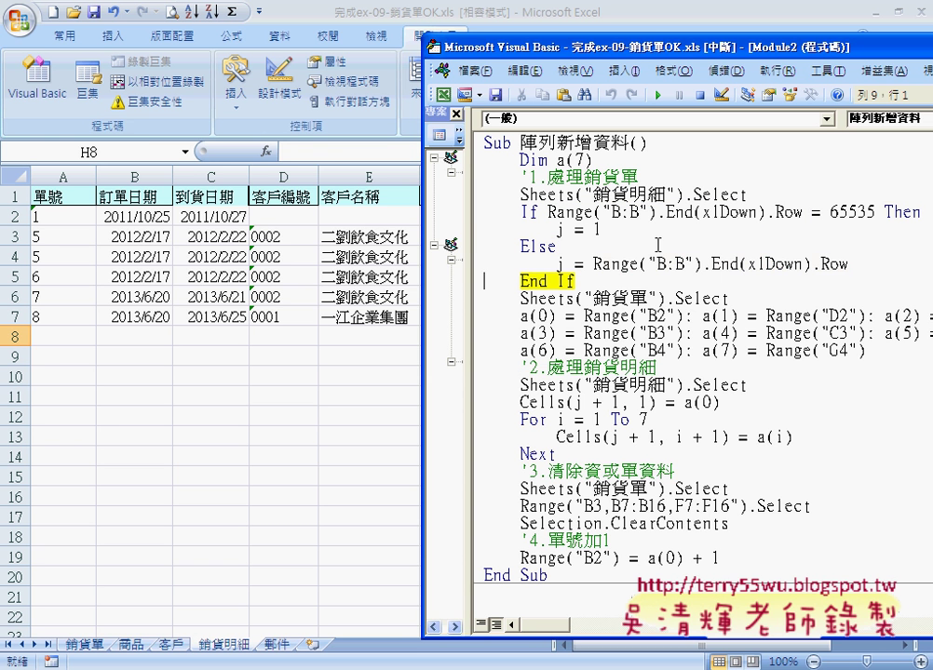
click(559, 264)
double_click(560, 264)
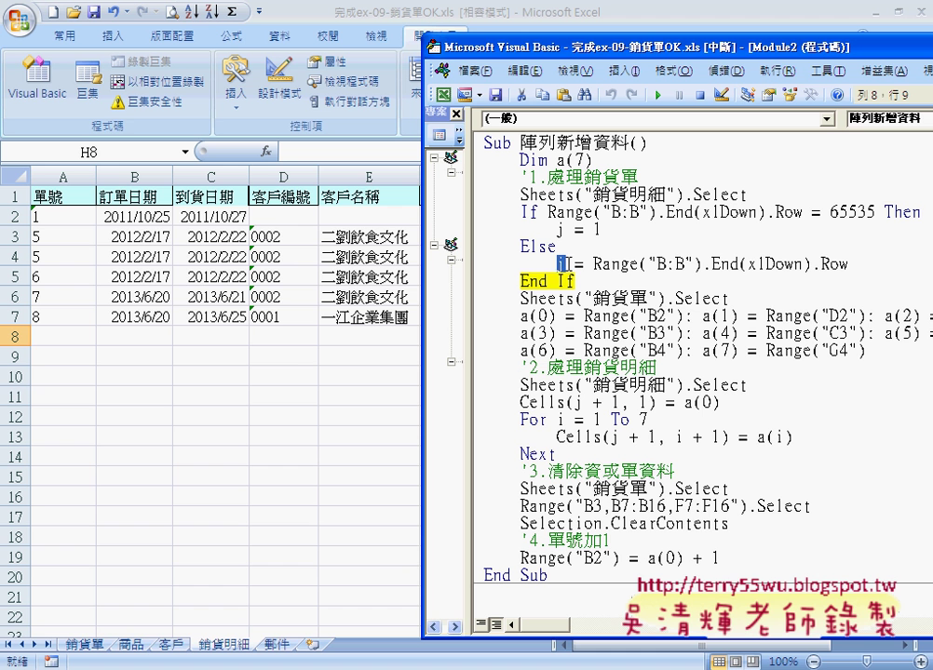
click(560, 264)
key(F8)
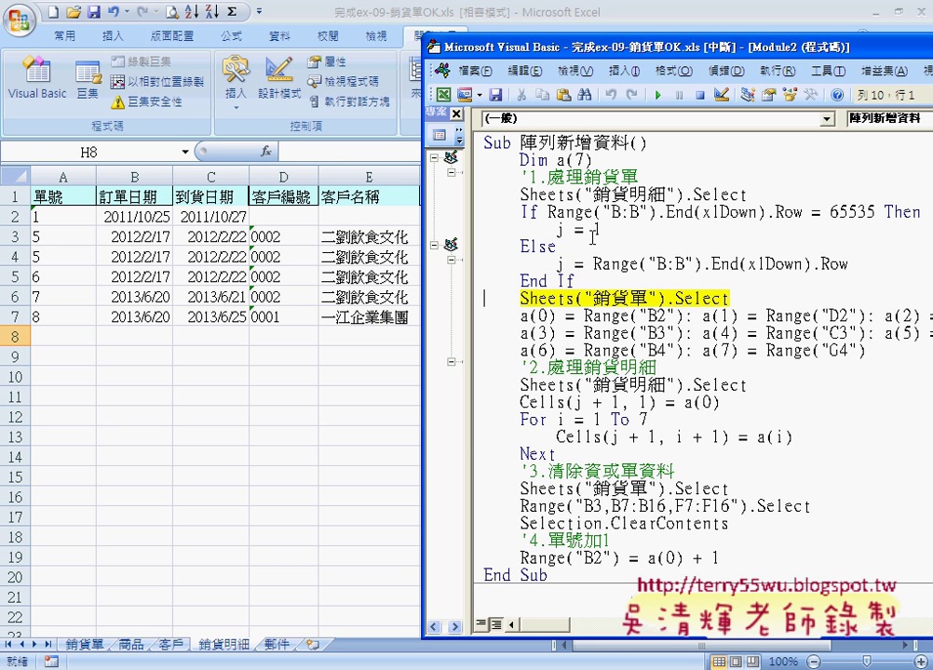
Step: Step through storing the form values in a() and the loop writing order 9 into row 8
key(F8)
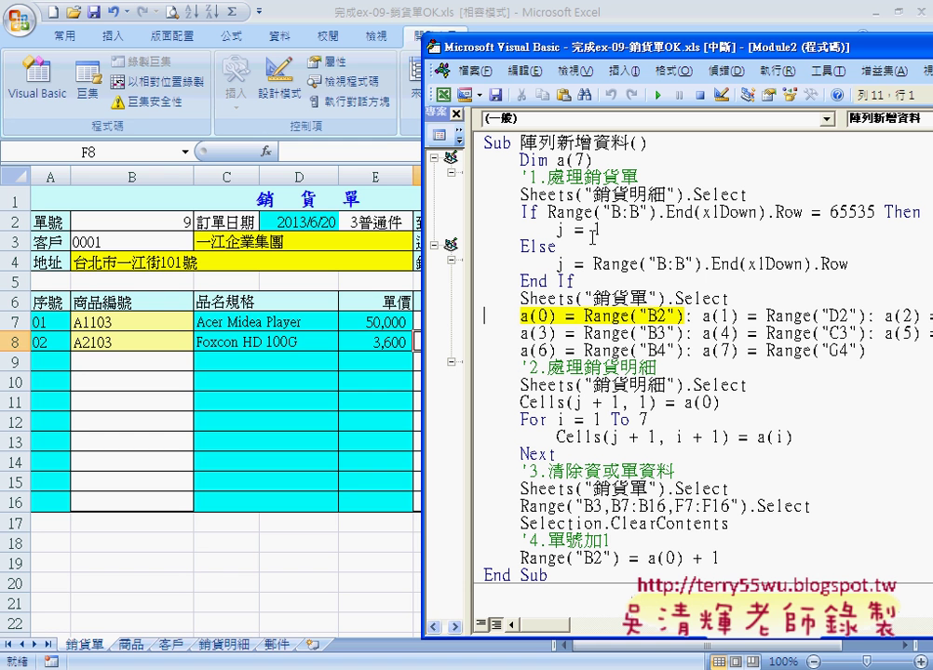
key(F8)
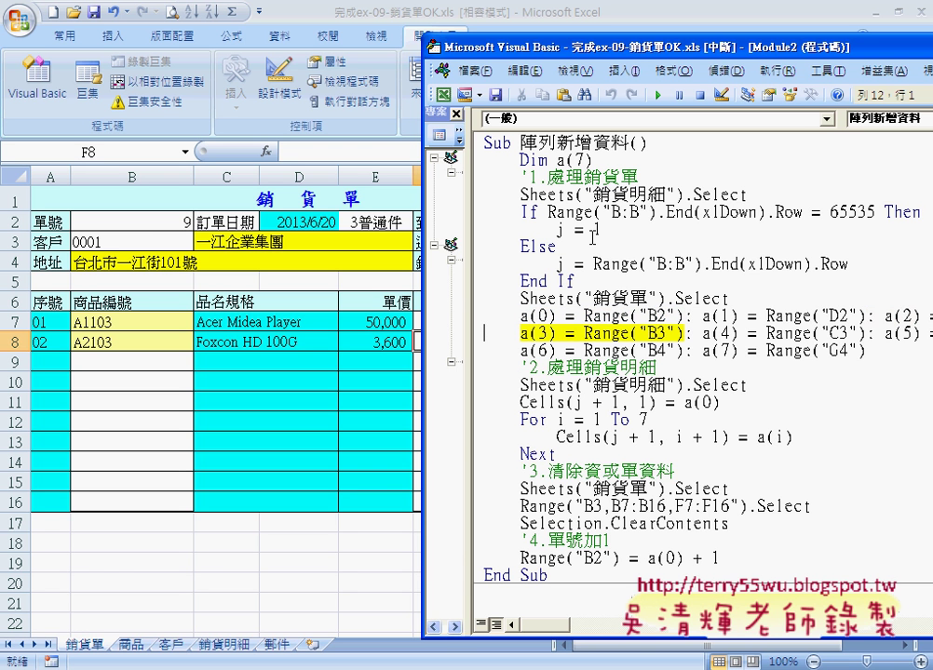
key(F8)
key(F8)
key(F8)
key(F8)
key(F8)
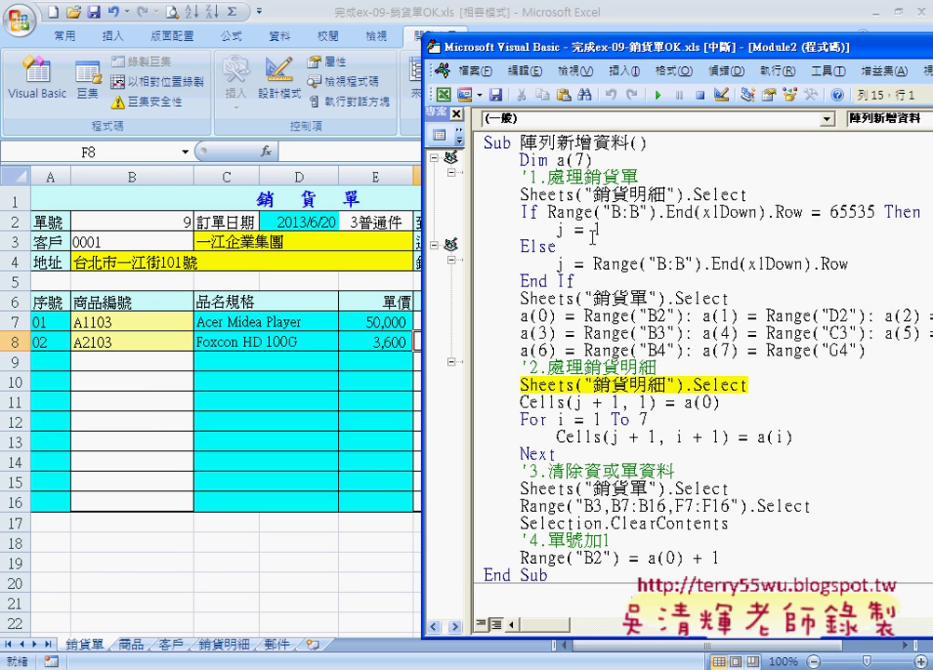
key(F8)
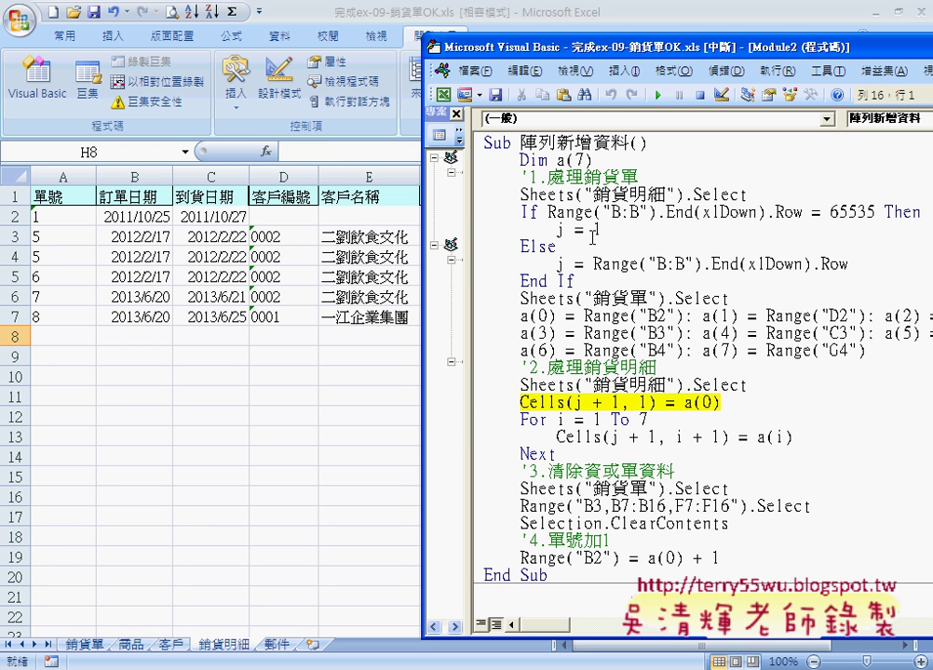
key(F8)
key(alt+r)
key(r)
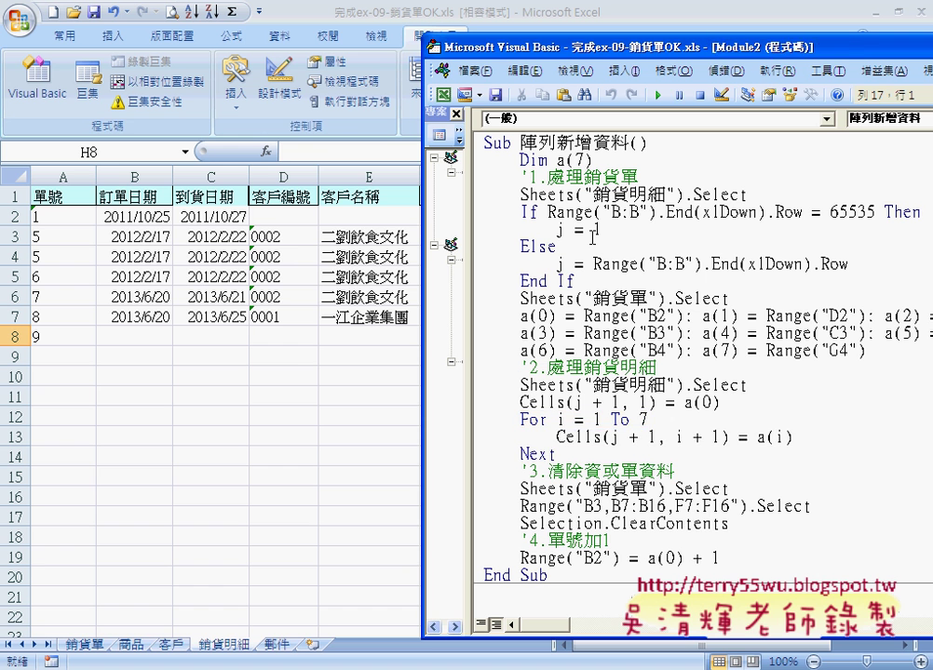
key(F8)
key(F8)
key(F8)
key(F8)
key(F8)
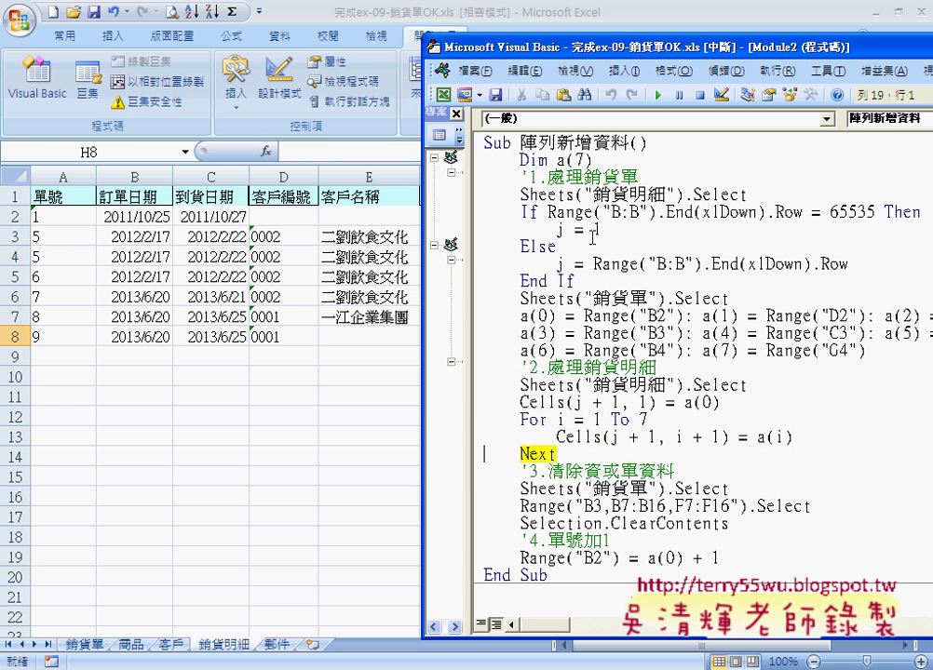
key(F8)
key(F8)
key(F8)
key(F8)
key(F8)
key(F8)
key(F8)
key(F8)
key(F8)
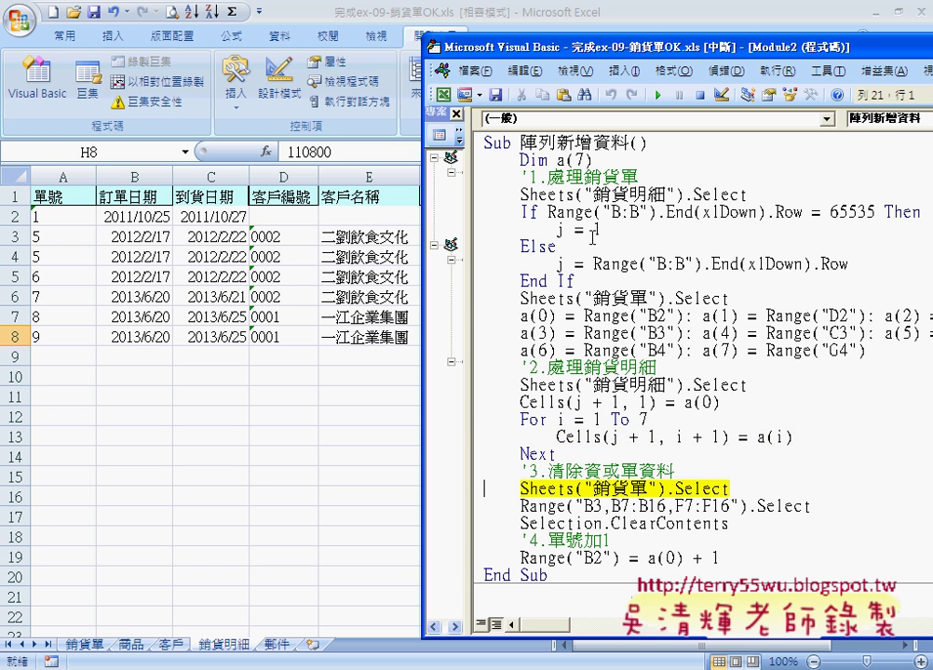
key(F8)
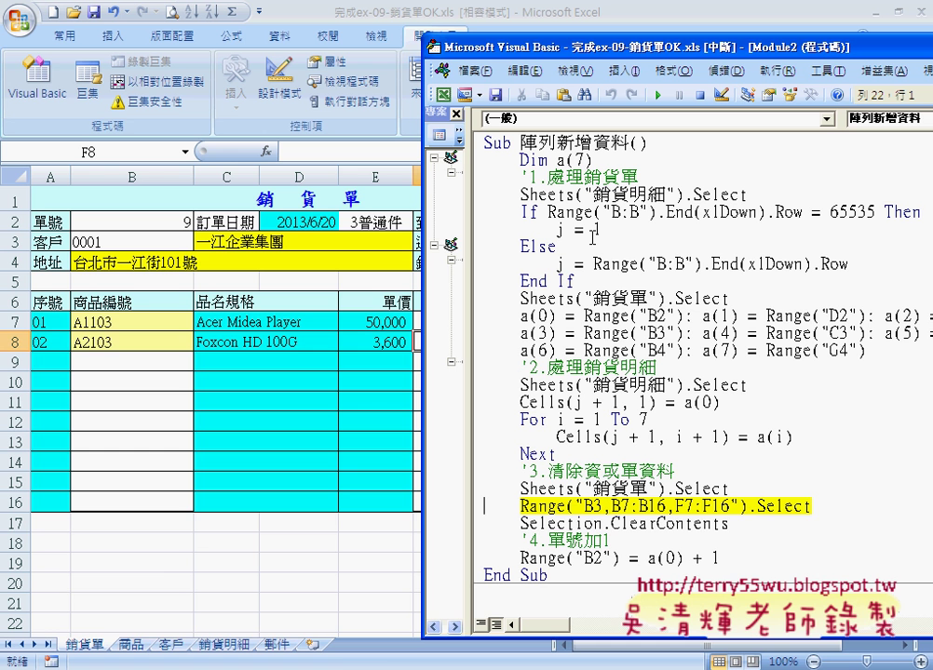
Step: Step through selecting and clearing the form's input cells and setting B2 to 10
key(F8)
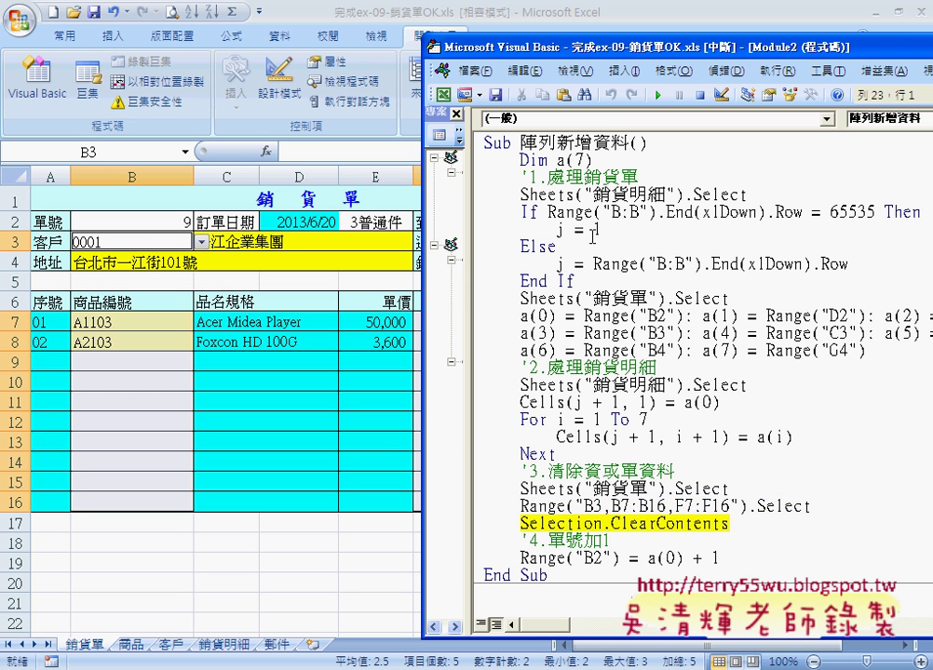
key(F8)
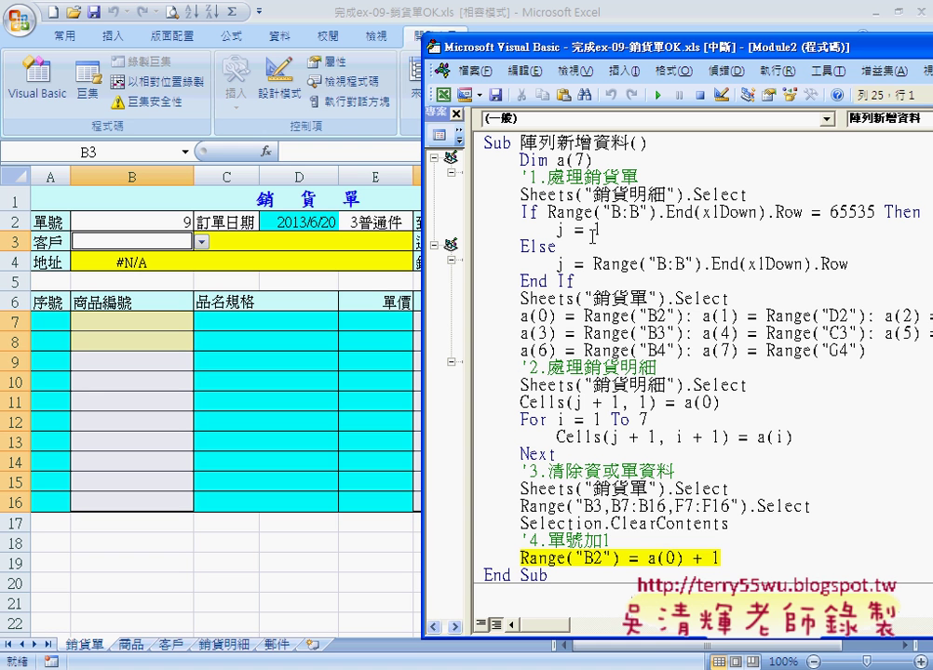
key(F8)
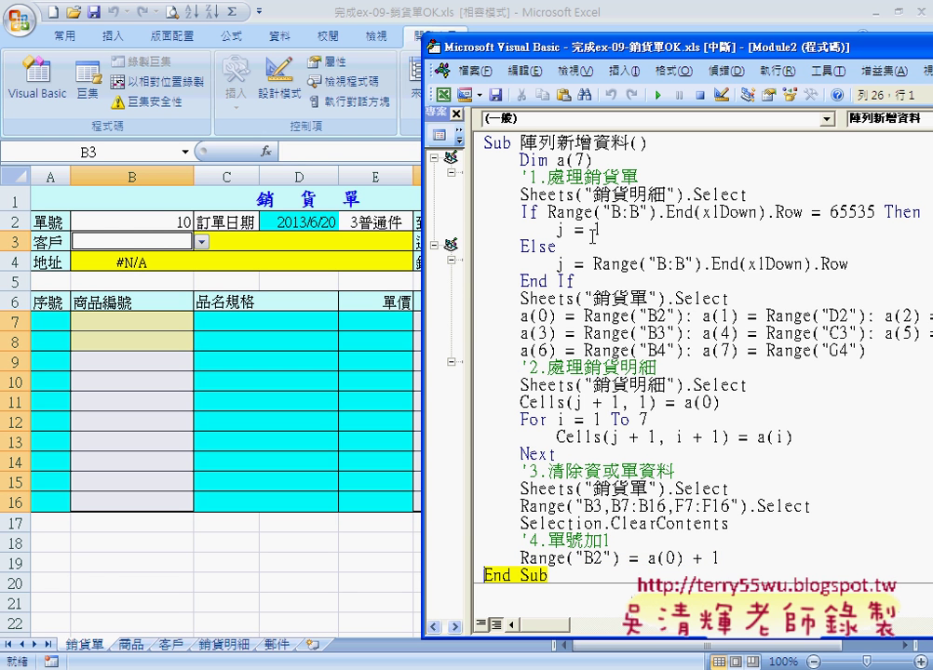